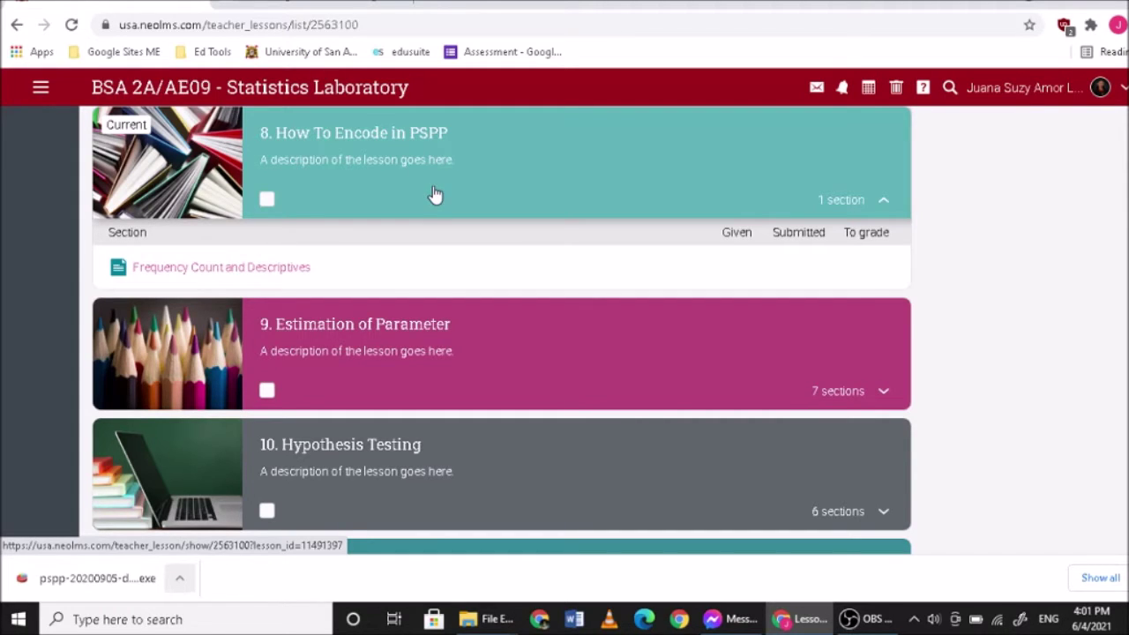
Search 'pspp for windows' in a new tab and bring up the top GNU result's link options
left_click(444, 4)
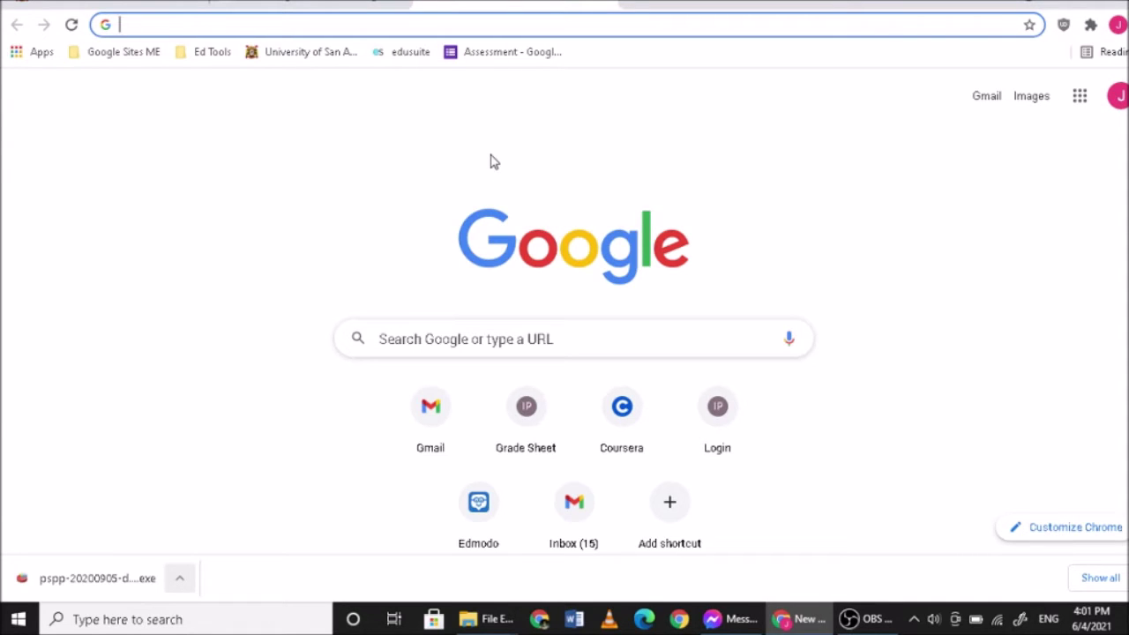
type("pspp")
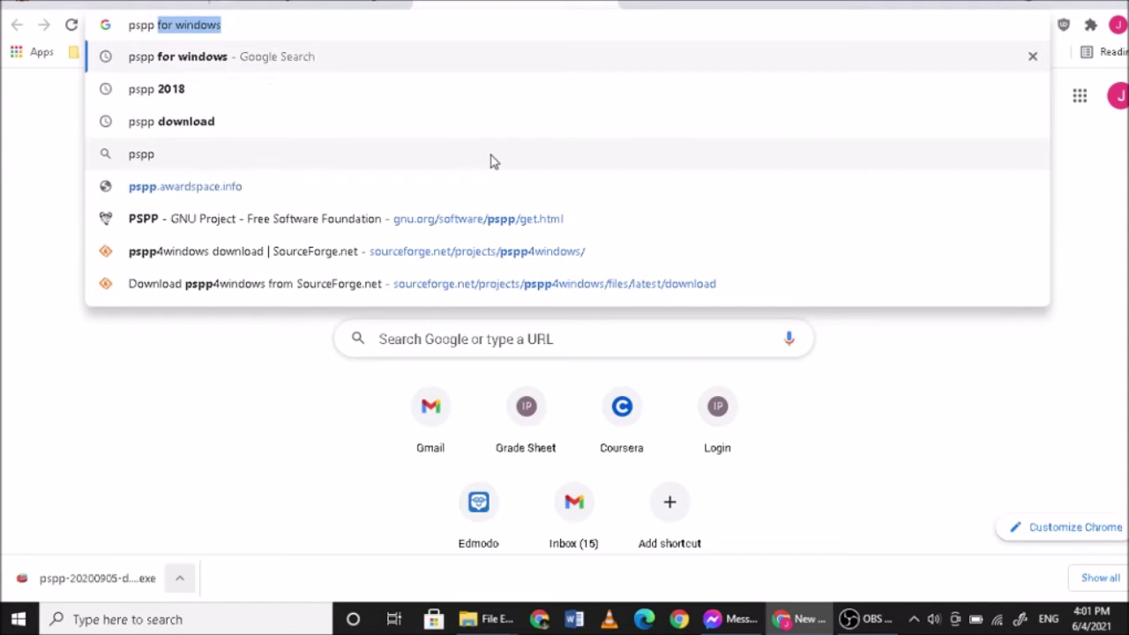
key("Return")
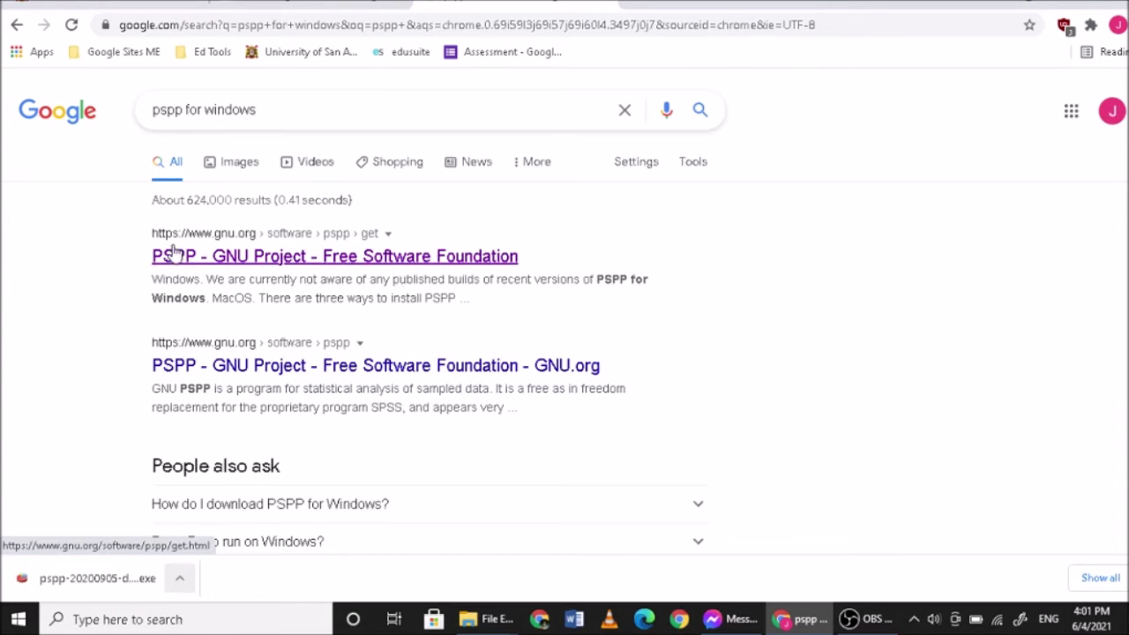
right_click(290, 268)
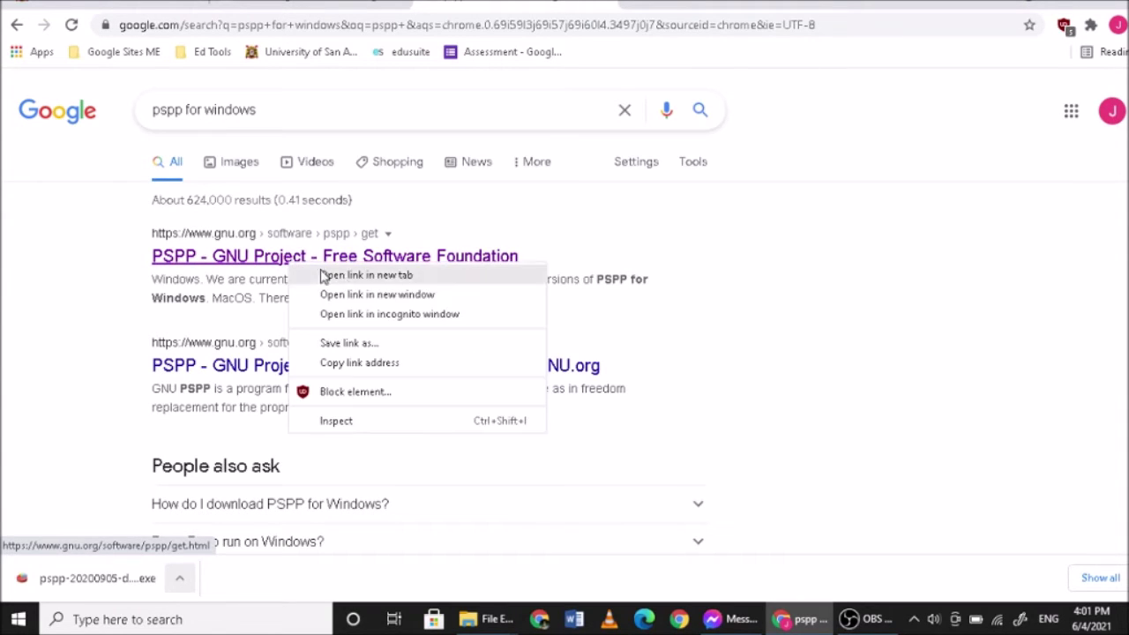
Open the GNU PSPP get page in a new tab, check for Windows builds, and return to the Google results
left_click(382, 279)
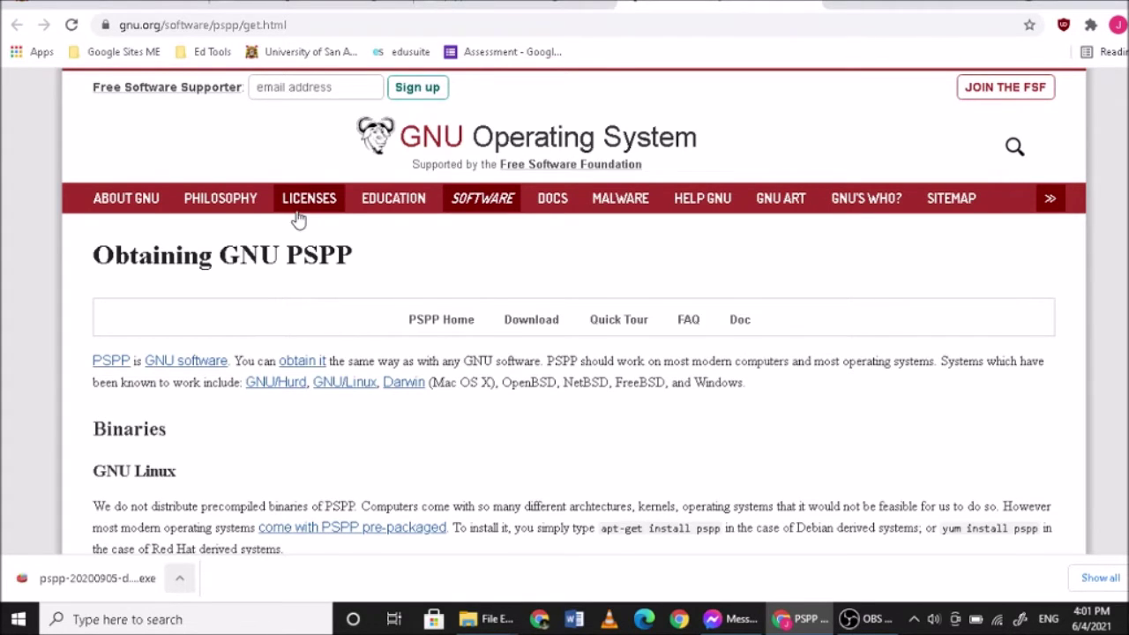
scroll(299, 219, "down", 4)
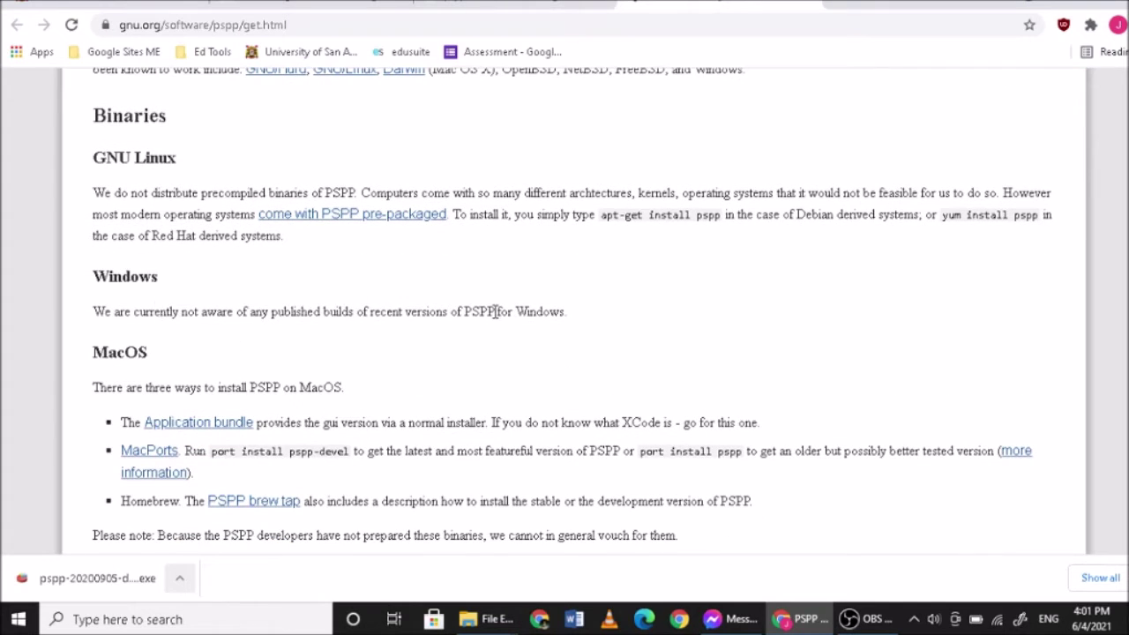
key("alt+Left")
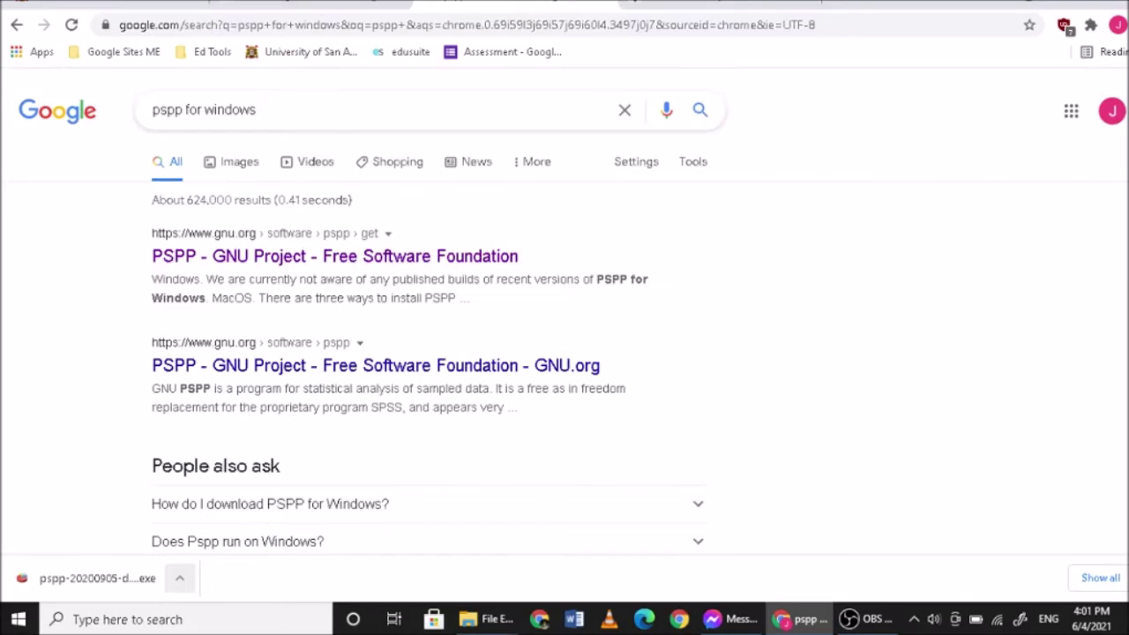
key("alt+Right")
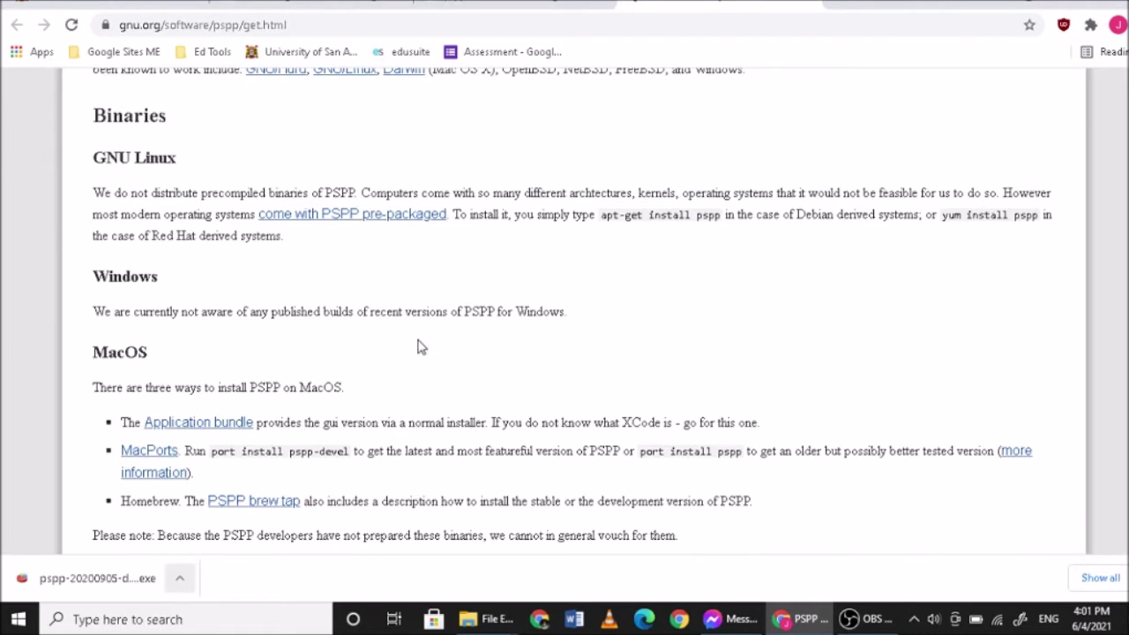
left_click(465, 4)
scroll(383, 277, "down", 4)
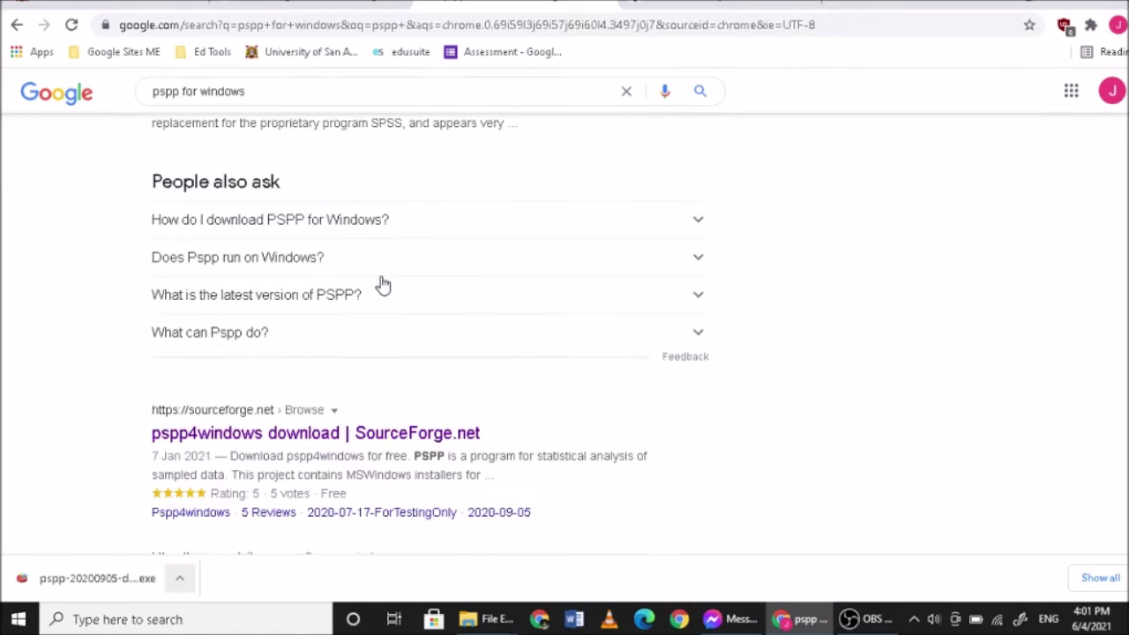
Start downloading the latest installer from the pspp4windows SourceForge project page
left_click(269, 356)
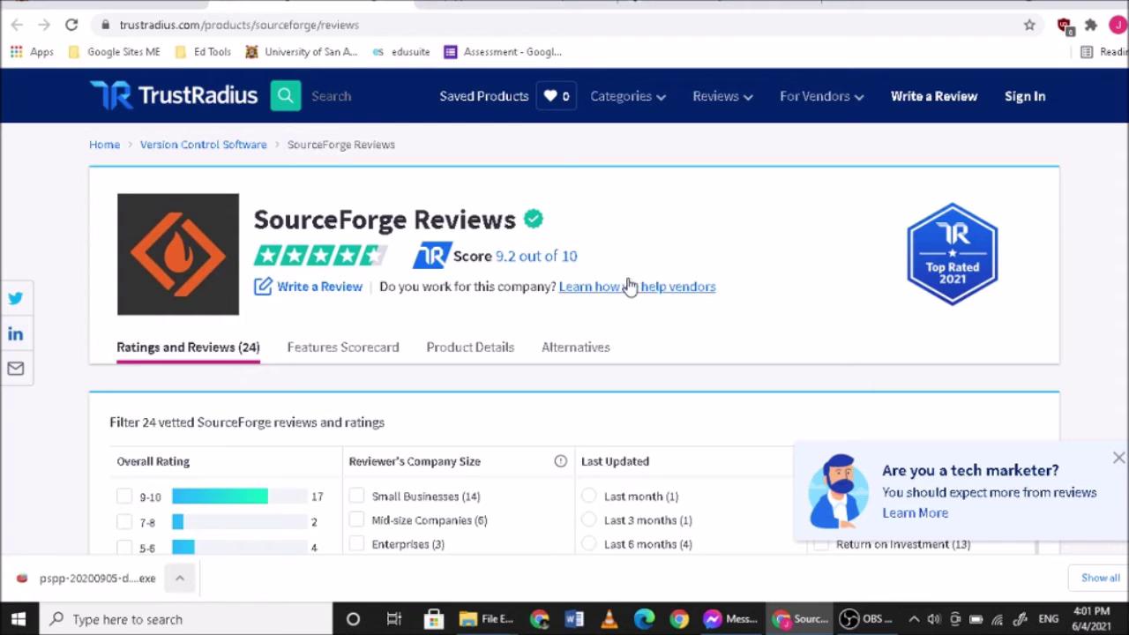
key("ctrl+w")
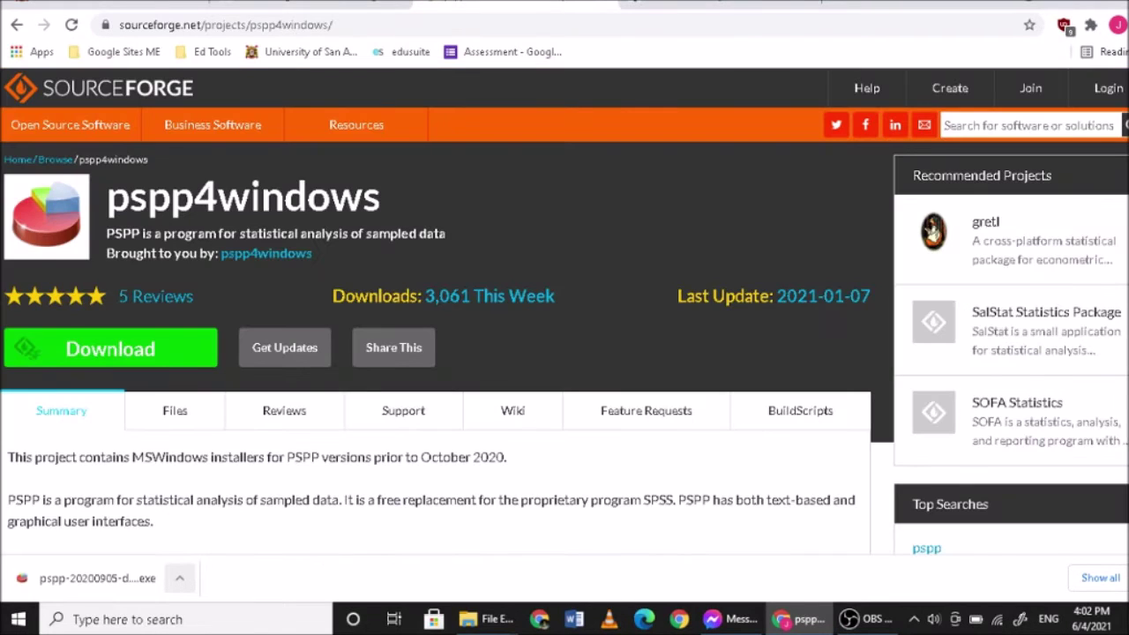
scroll(336, 289, "down", 1)
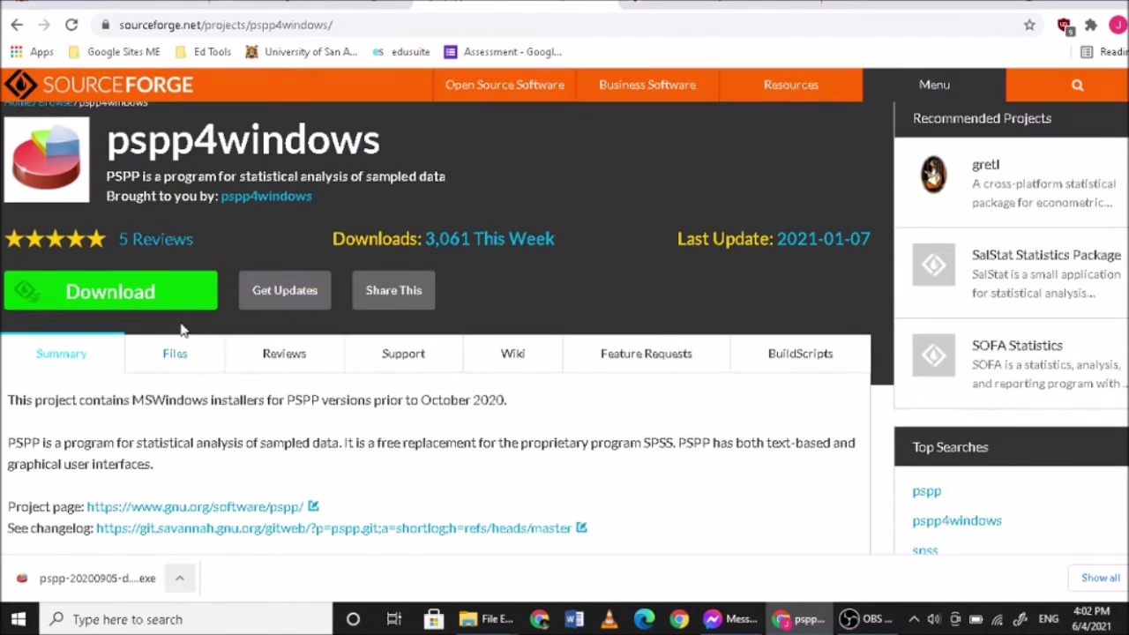
left_click(111, 293)
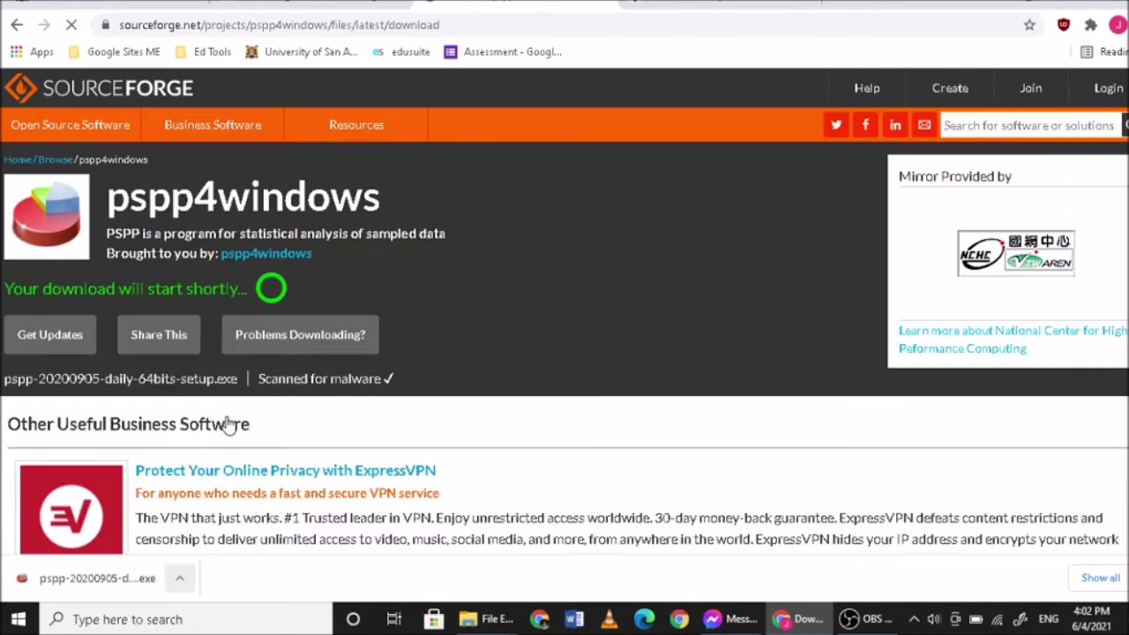
Open the finished pspp-20200905-daily-64bits-setup.exe download and bring up its options
scroll(502, 379, "down", 1)
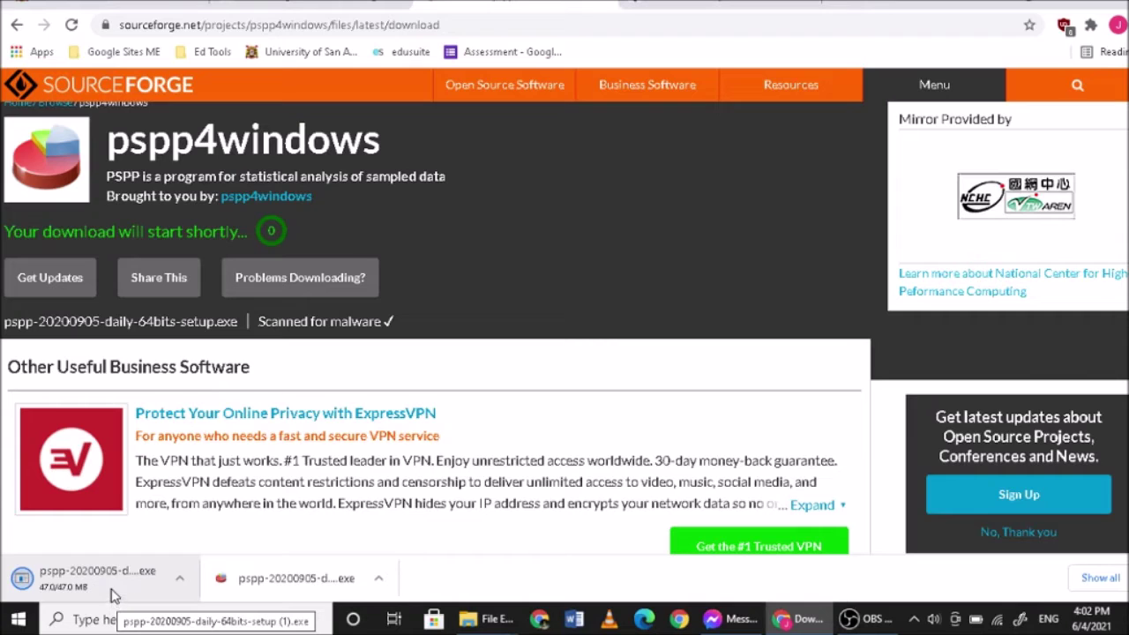
left_click(113, 595)
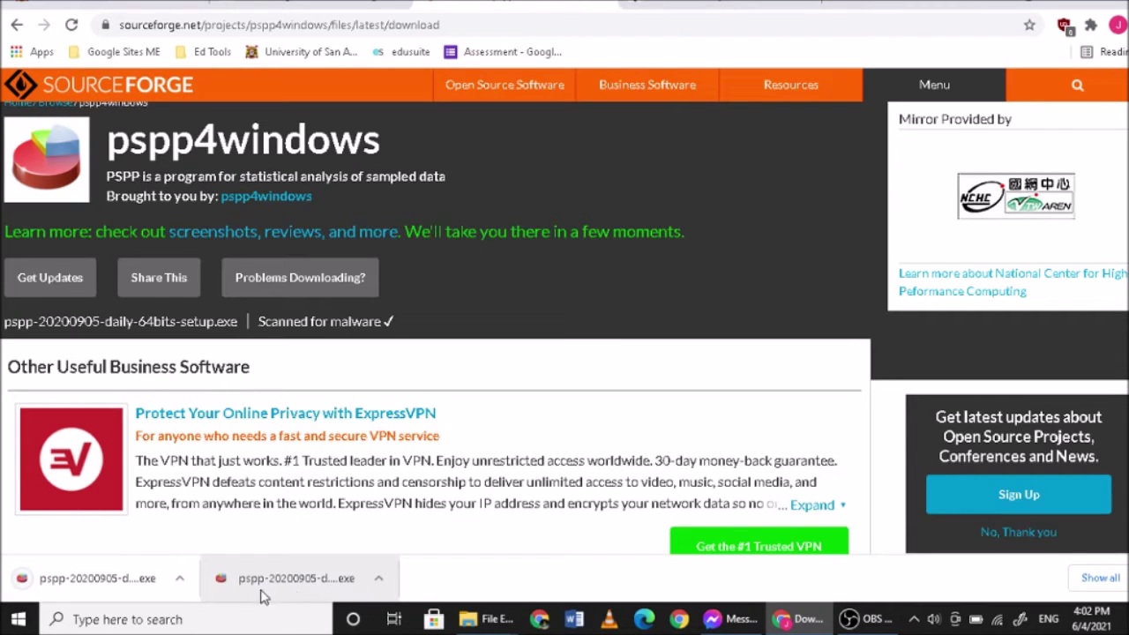
left_click(378, 580)
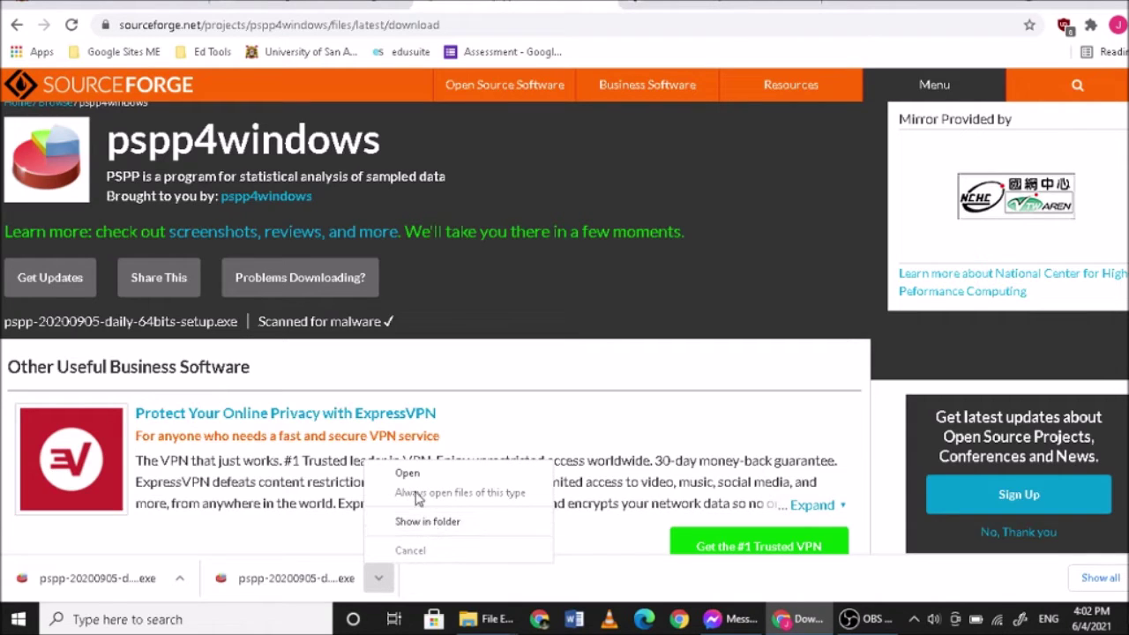
Show pspp-20200905-daily-64bits-setup.exe in the Downloads folder, then bring up Windows search
left_click(437, 521)
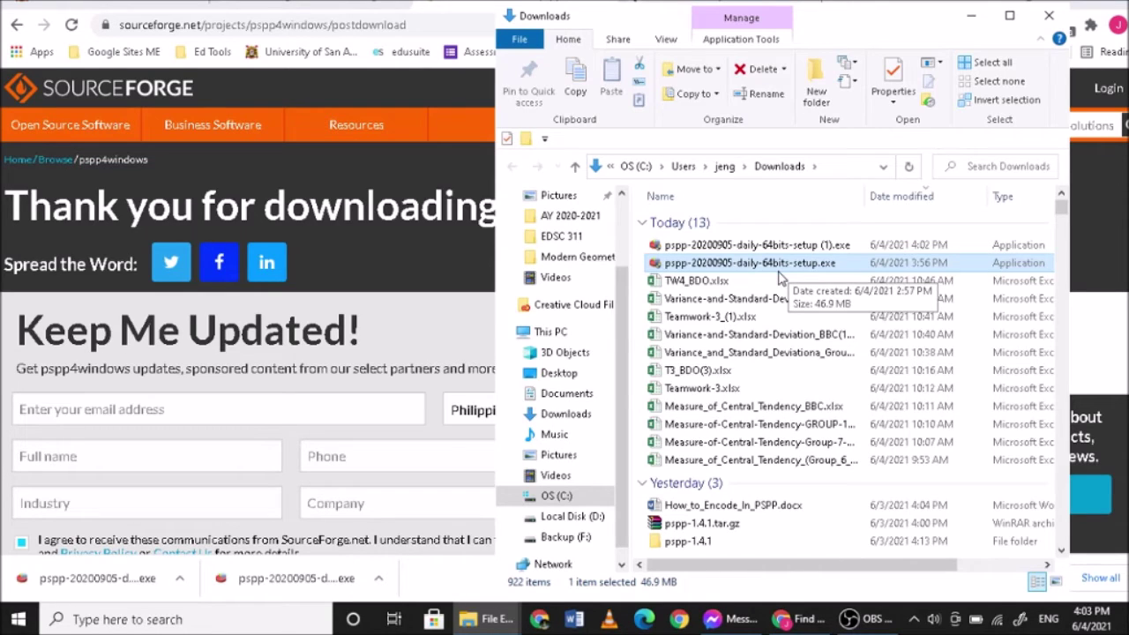
left_click(109, 620)
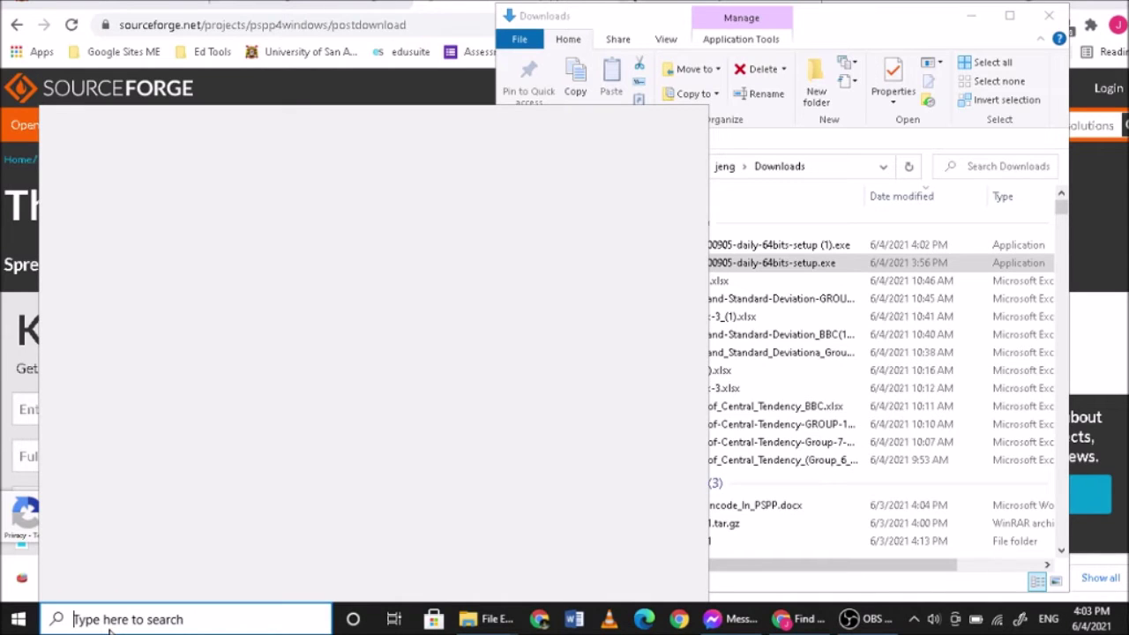
Confirm in System Information that the System Type is x64-based PC, then close it
type("s")
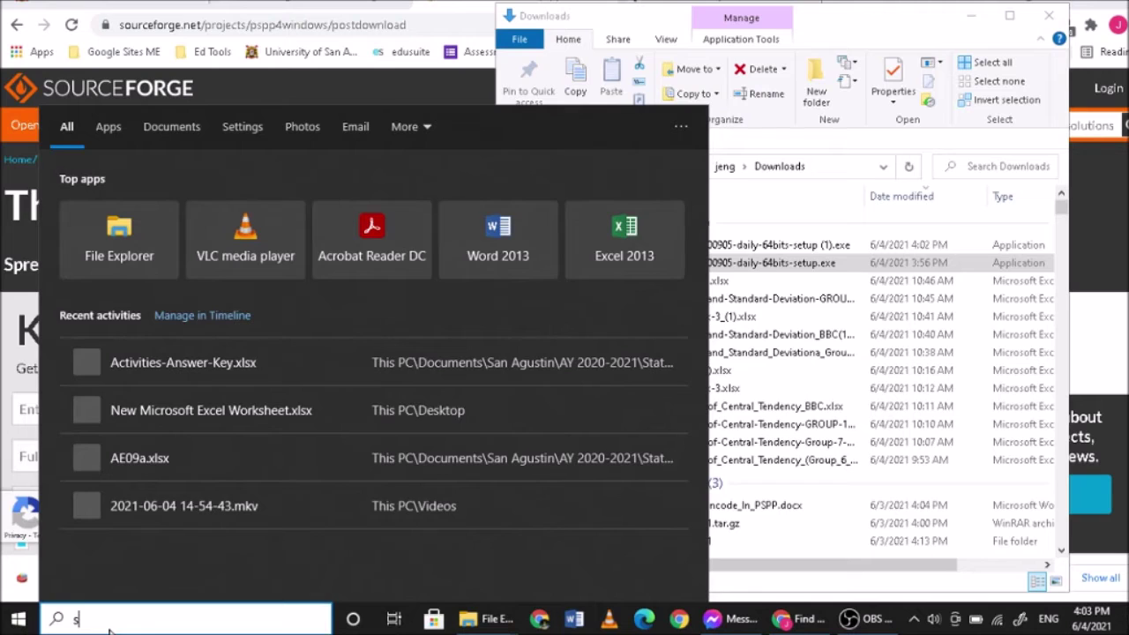
type("ystem")
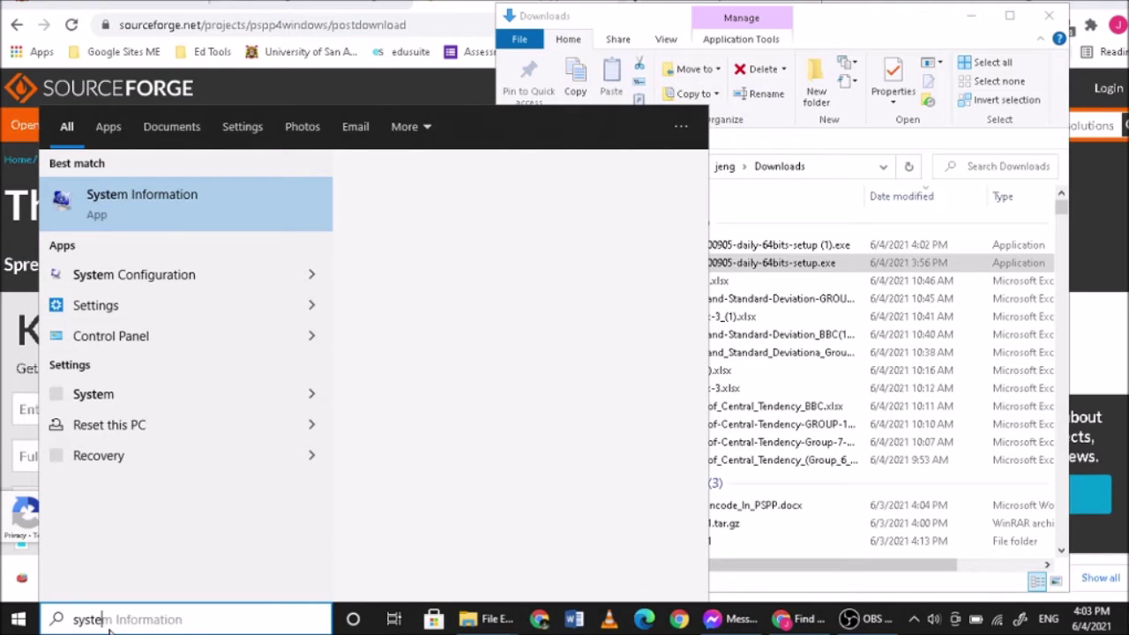
key("Return")
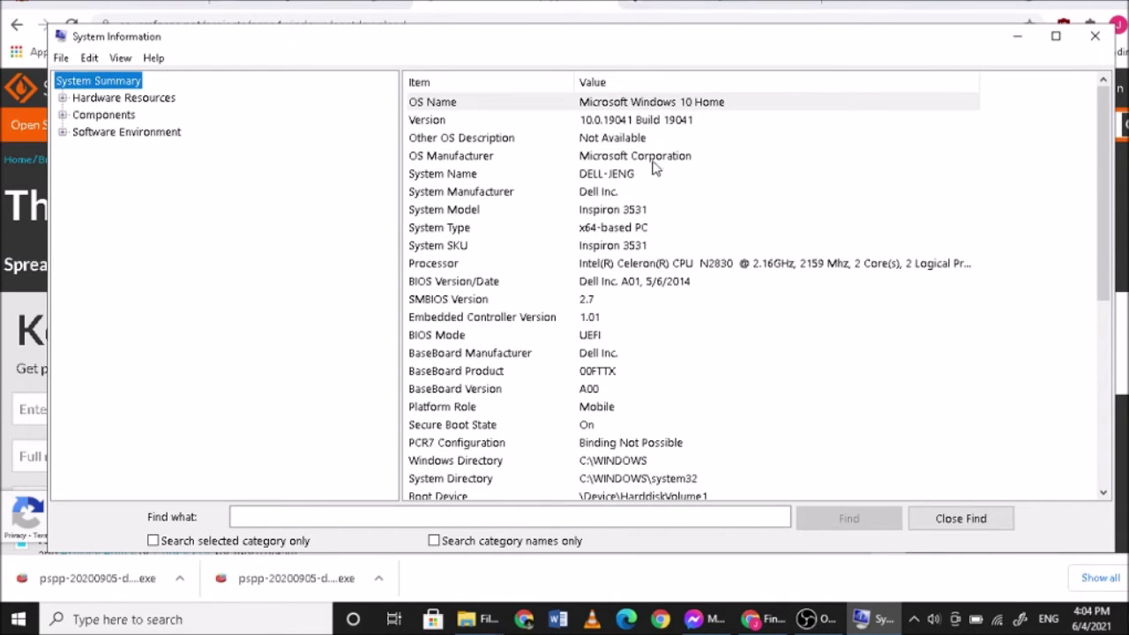
left_click(605, 230)
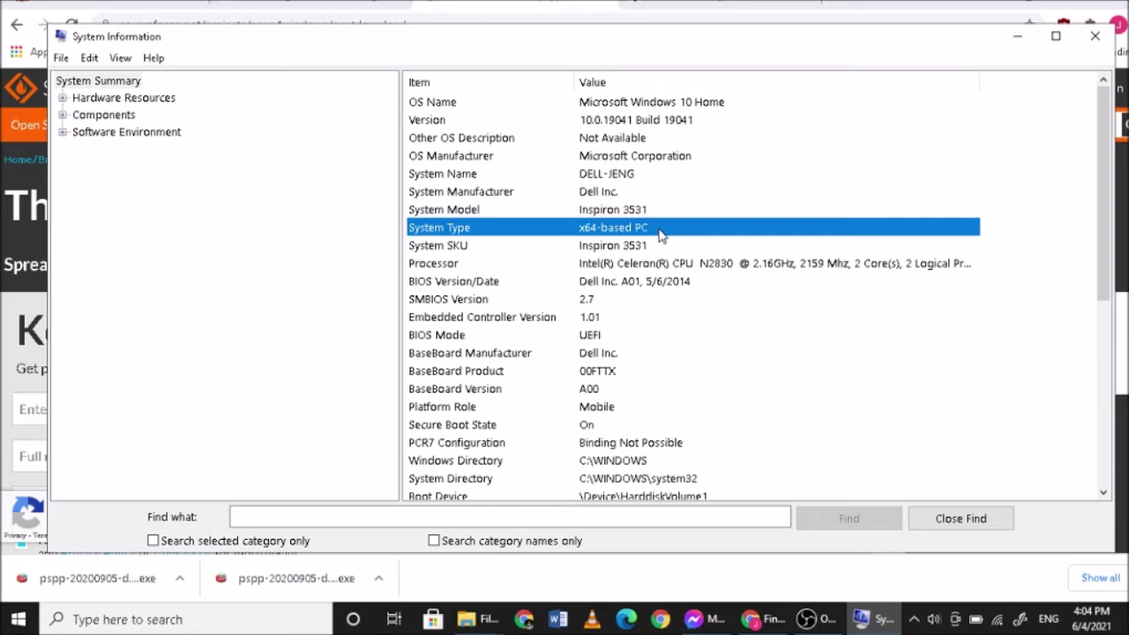
scroll(645, 242, "down", 1)
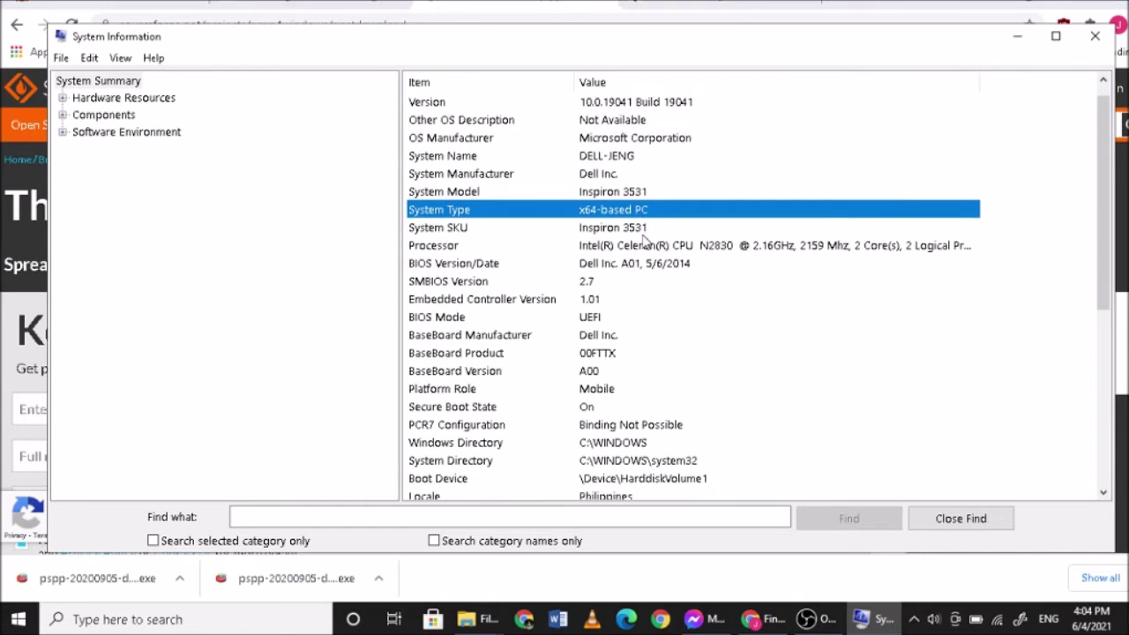
scroll(646, 242, "down", 1)
scroll(657, 261, "up", 2)
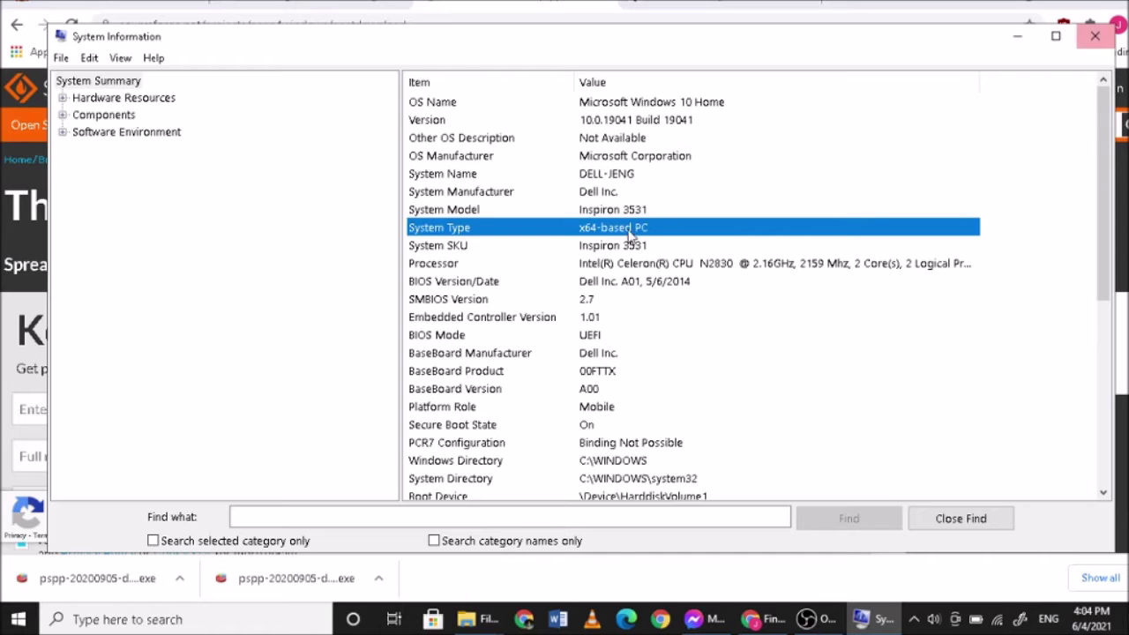
left_click(1094, 36)
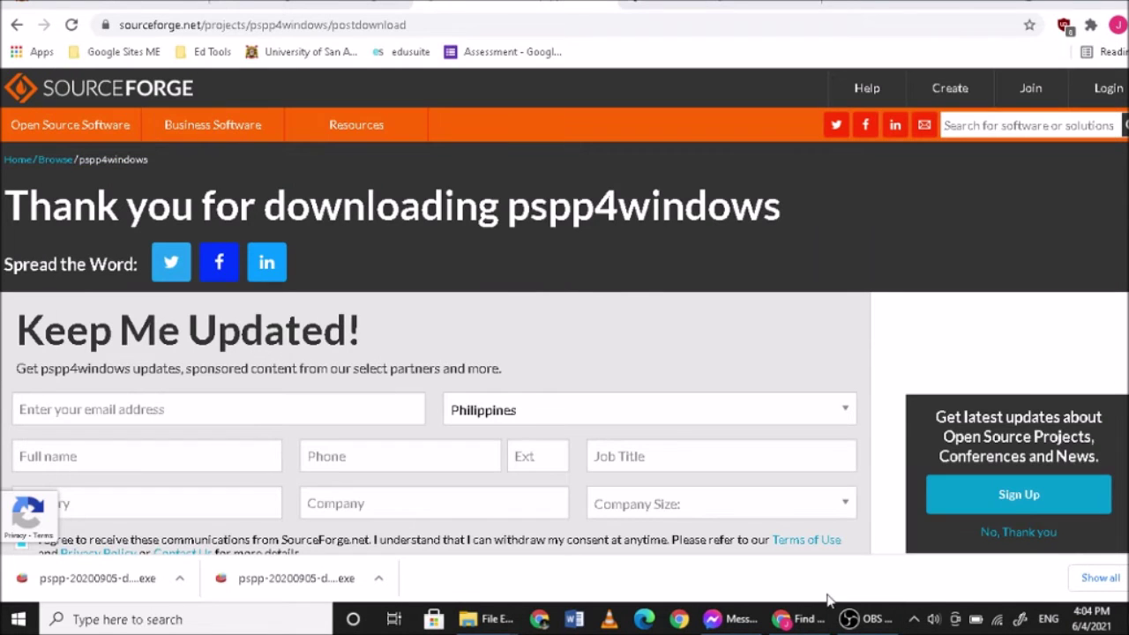
Run pspp-20200905-daily-64bits-setup.exe from the Downloads window to launch the PSPP installer
mouse_move(463, 624)
left_click(593, 547)
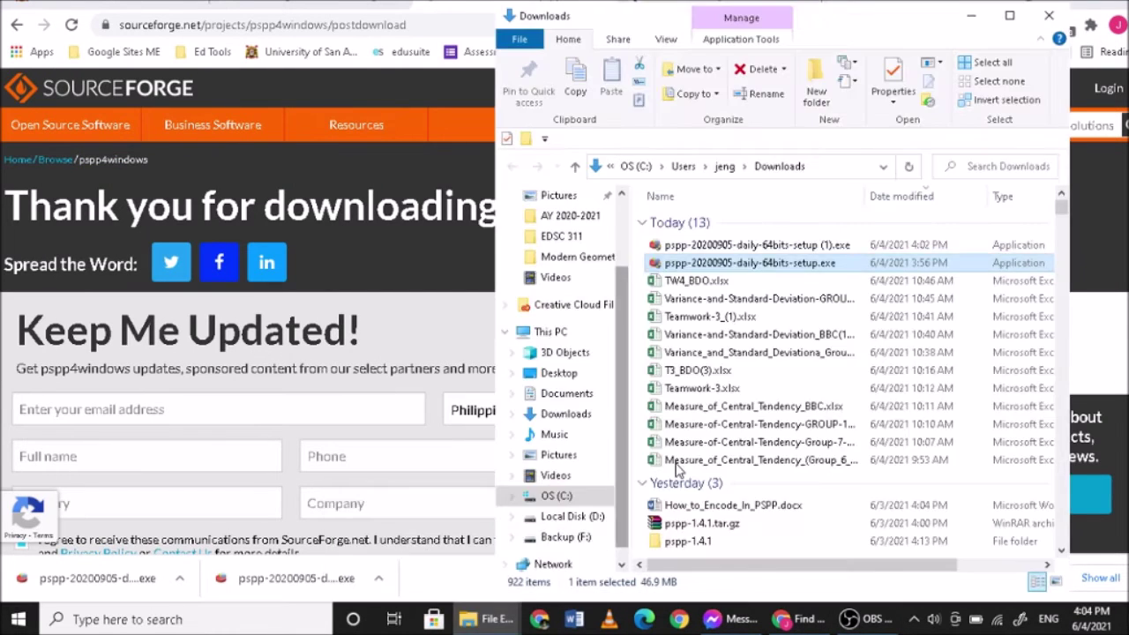
double_click(754, 264)
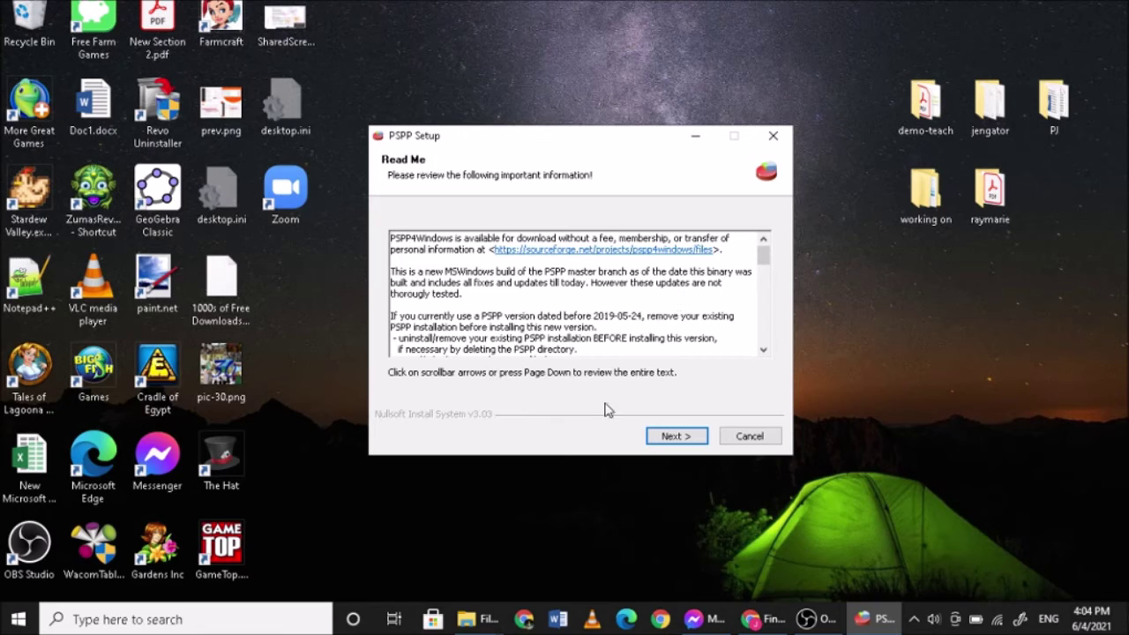
Install PSPP into the default C:\Program Files\PSPP folder and show the extracted-file details
left_click(675, 439)
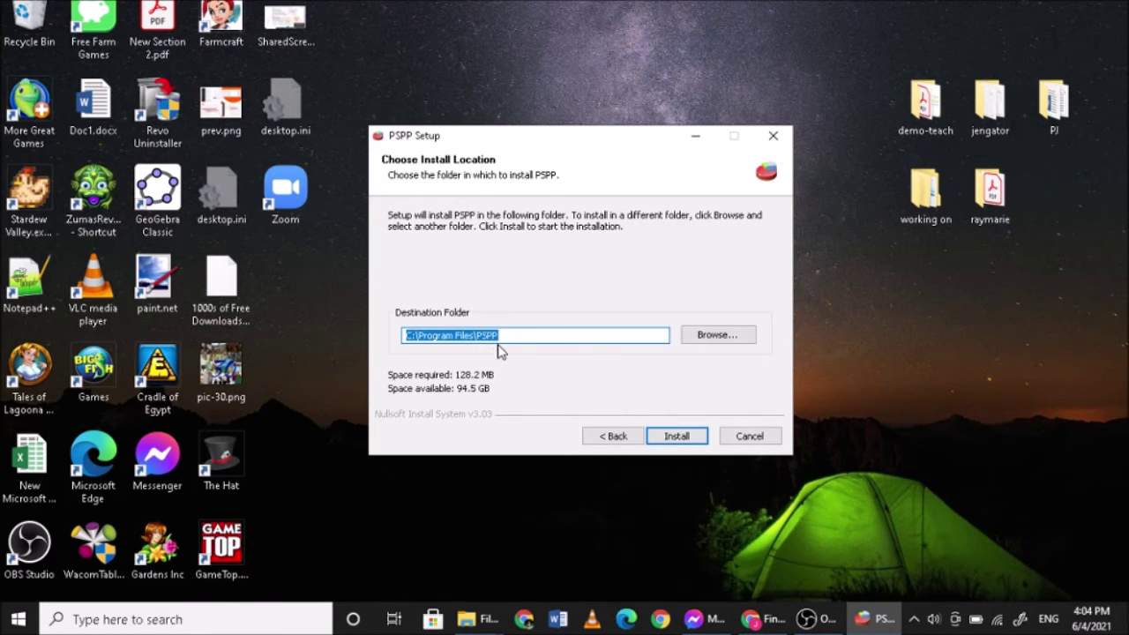
left_click(677, 439)
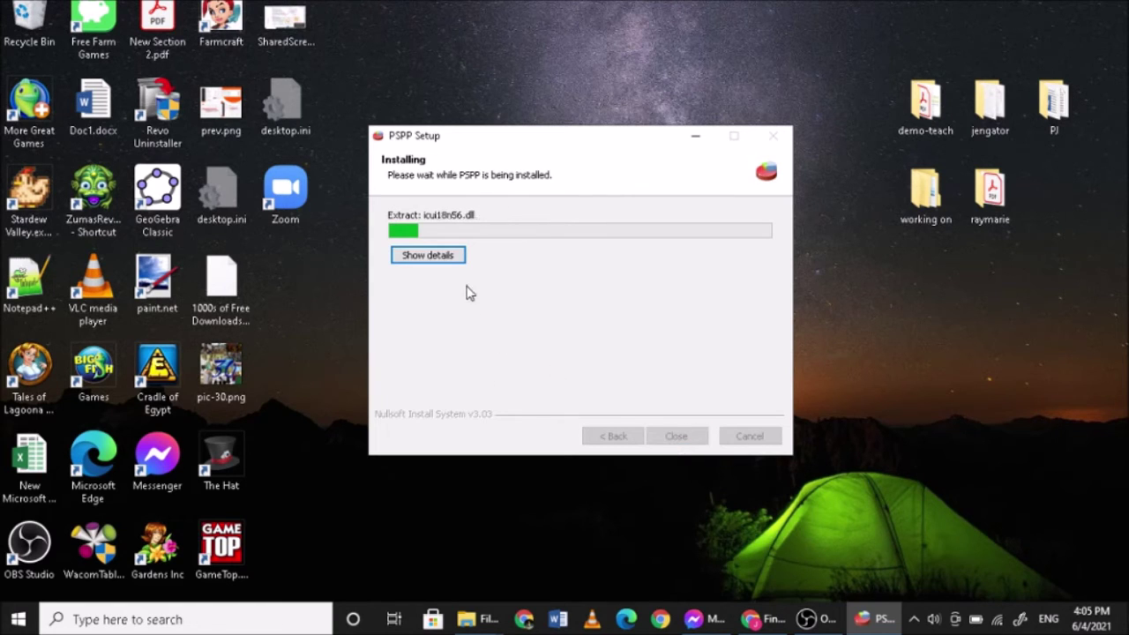
left_click(453, 259)
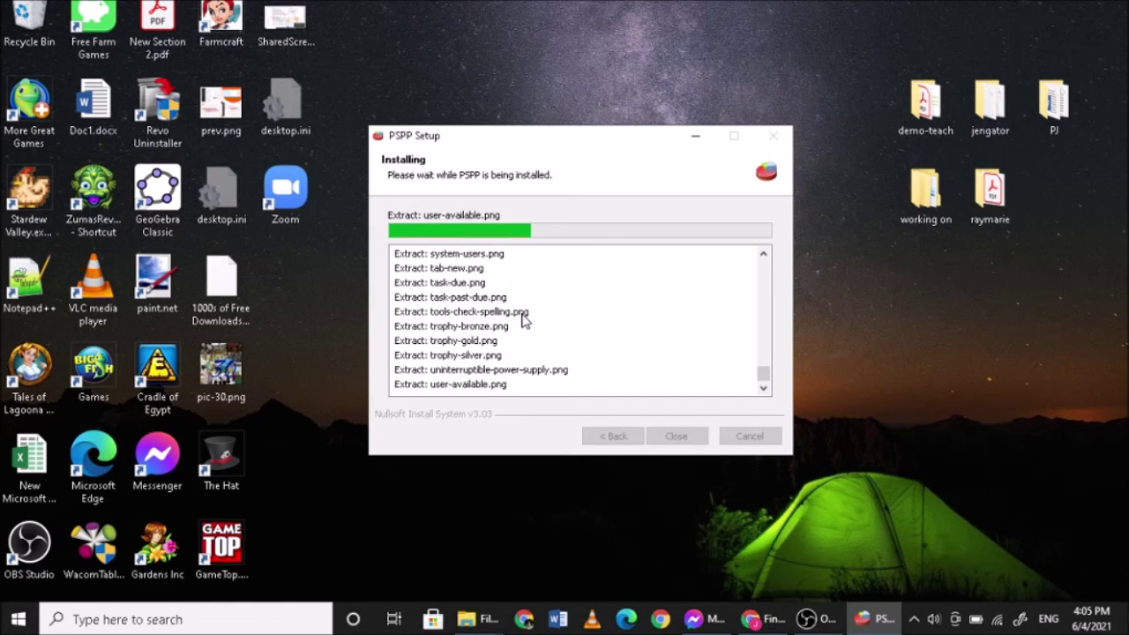
Check the OBS recorder, then return to PSPP Setup as installation runs to completion
left_click(805, 618)
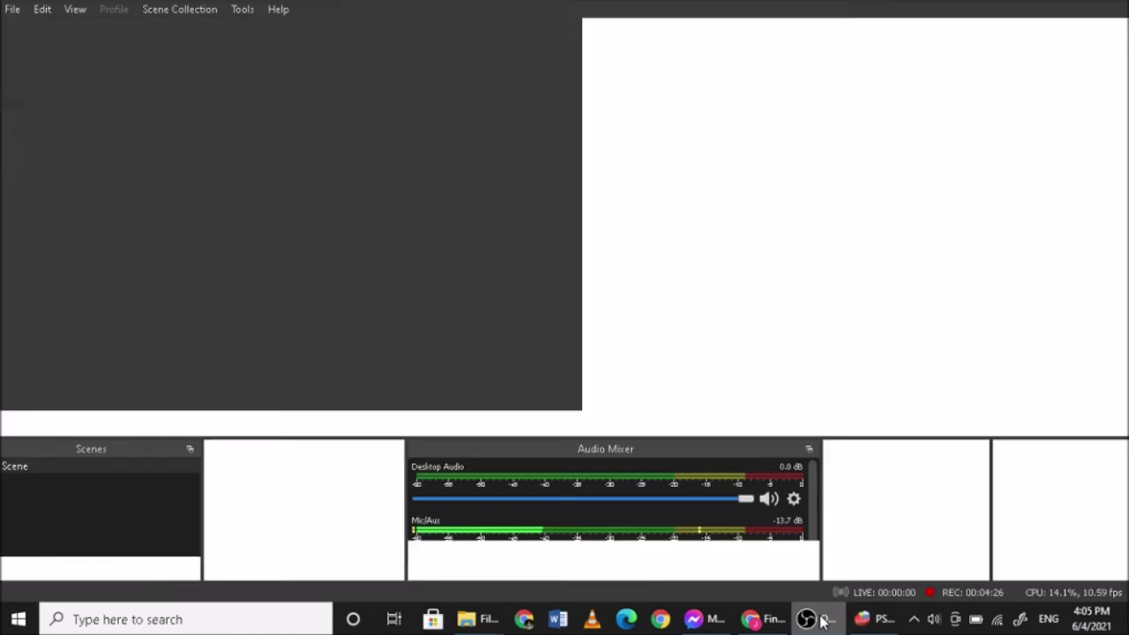
left_click(870, 619)
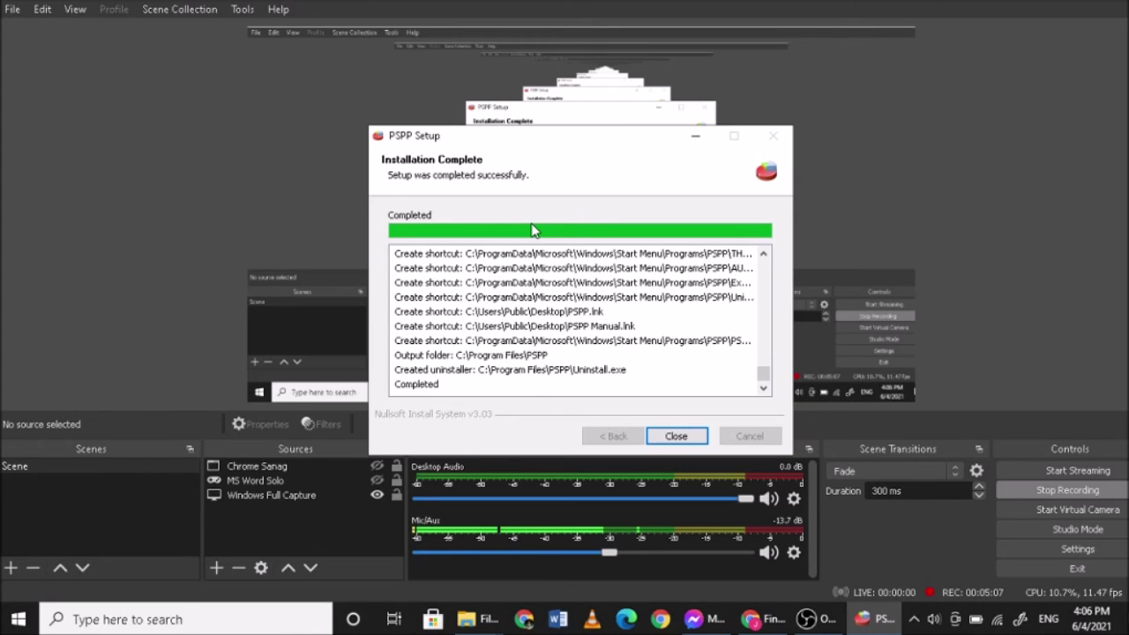
Close the finished installer, dismiss the audio device pop-up, and launch PSPP from its desktop shortcut
left_click(673, 435)
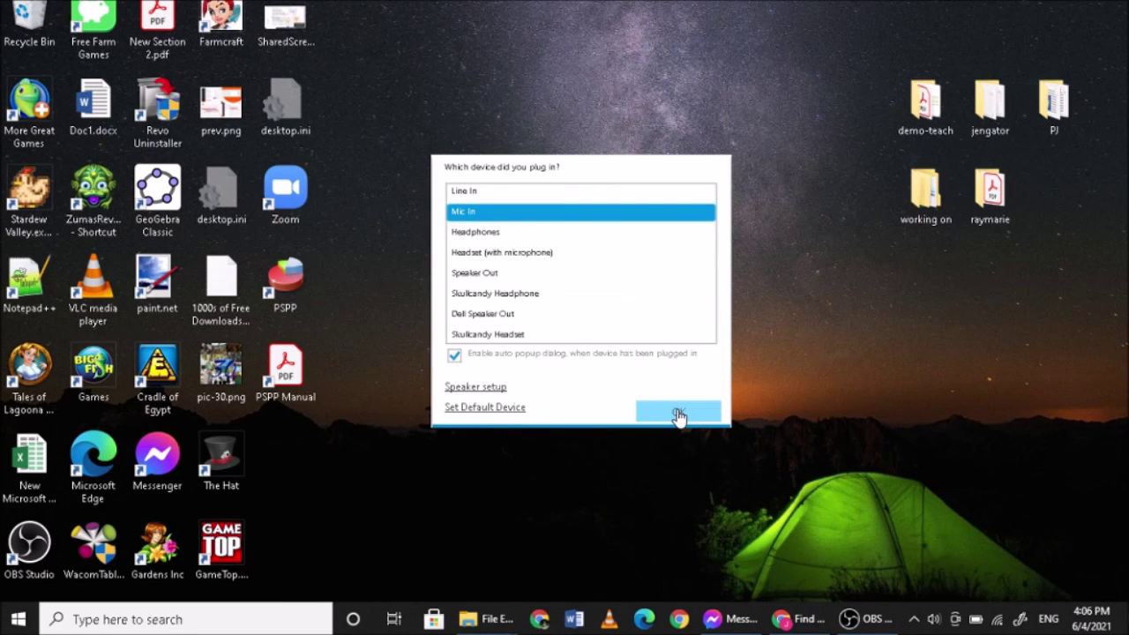
left_click(678, 415)
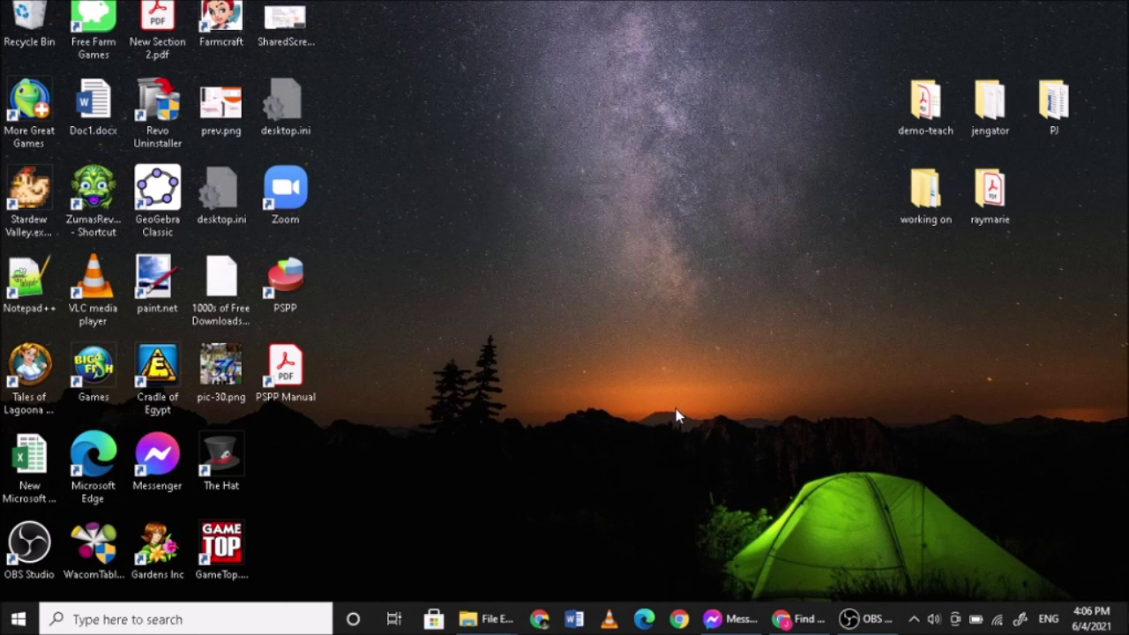
left_click(286, 284)
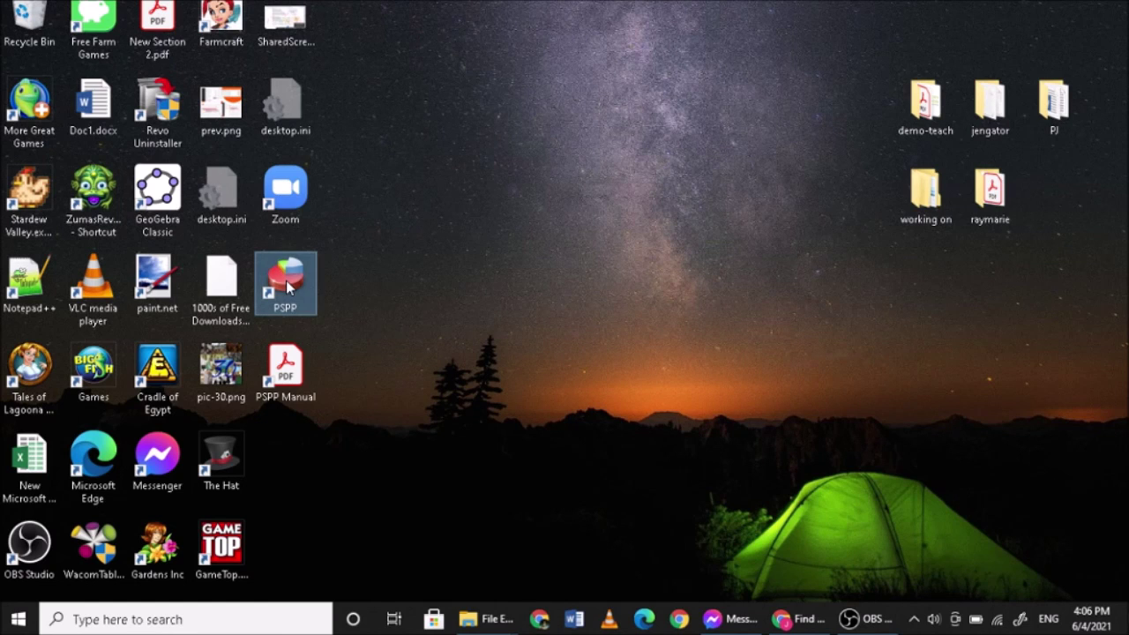
double_click(287, 284)
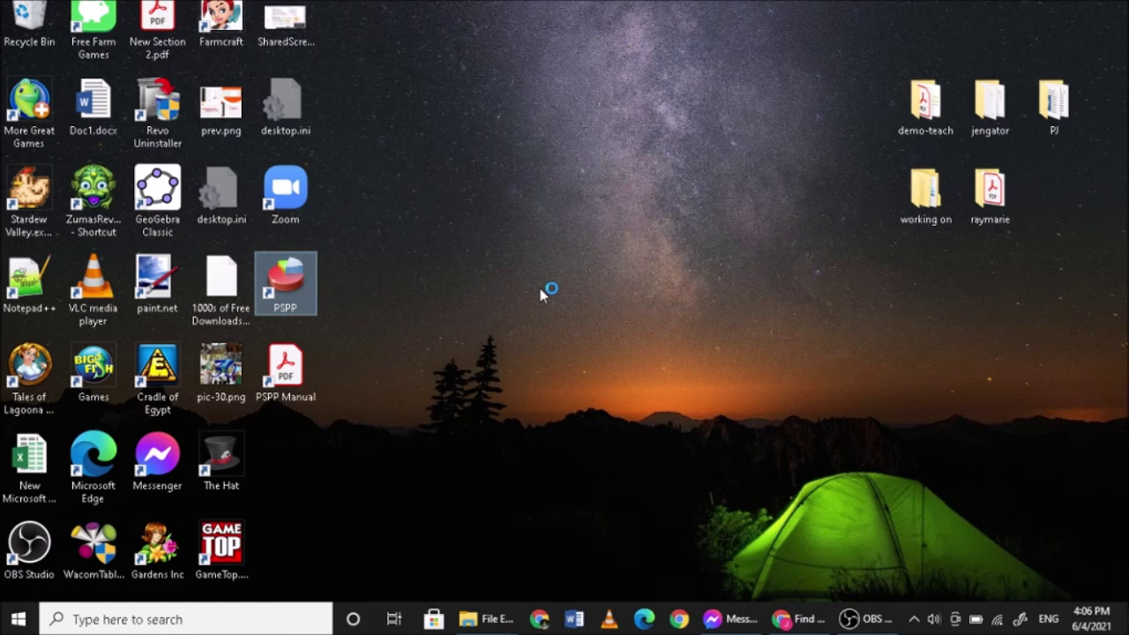